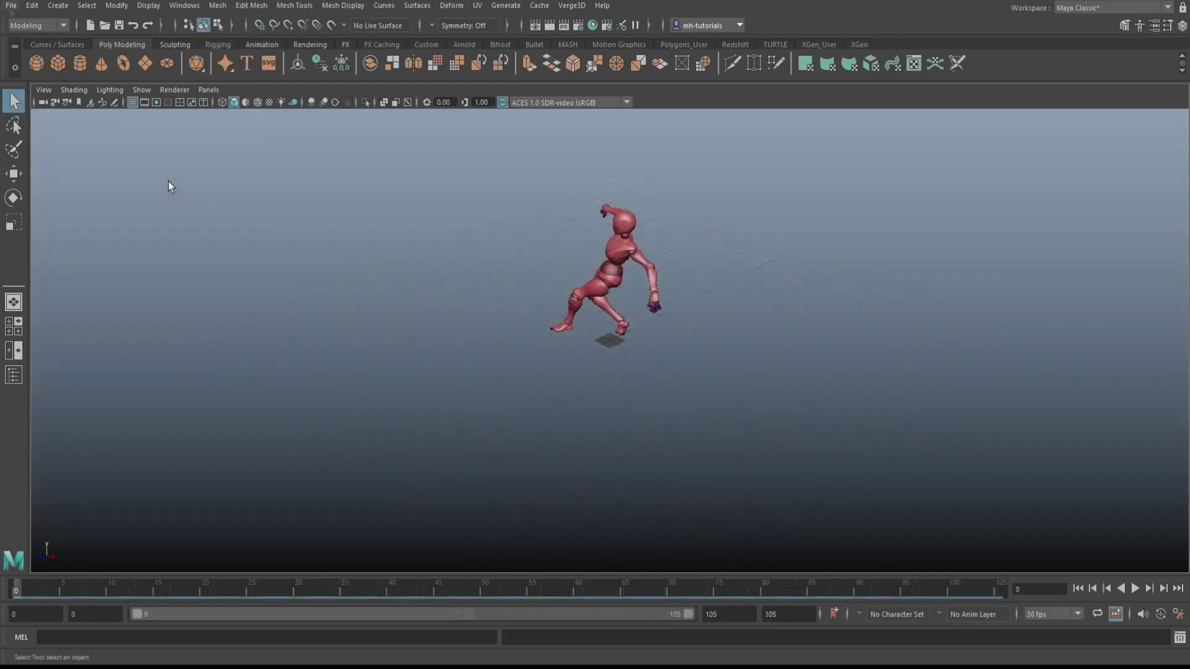
- Create a polygon plane, scale it into a wide ground floor under the character, and play the animation
{"action": "left_click", "coordinate": [144, 64]}
{"action": "key", "text": "r"}
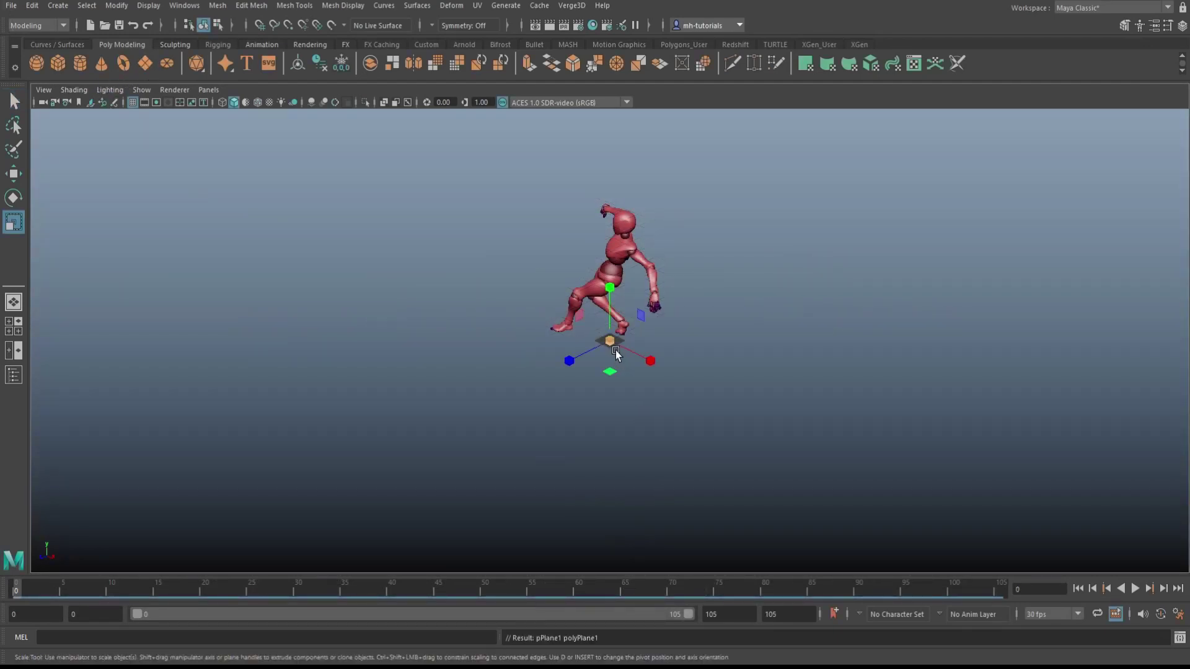
{"action": "left_click_drag", "start_coordinate": [611, 340], "coordinate": [1007, 364]}
{"action": "mouse_move", "coordinate": [850, 512]}
{"action": "left_mouse_down", "text": "alt"}
{"action": "mouse_move", "coordinate": [878, 494]}
{"action": "mouse_move", "coordinate": [844, 516]}
{"action": "left_mouse_up", "text": "alt"}
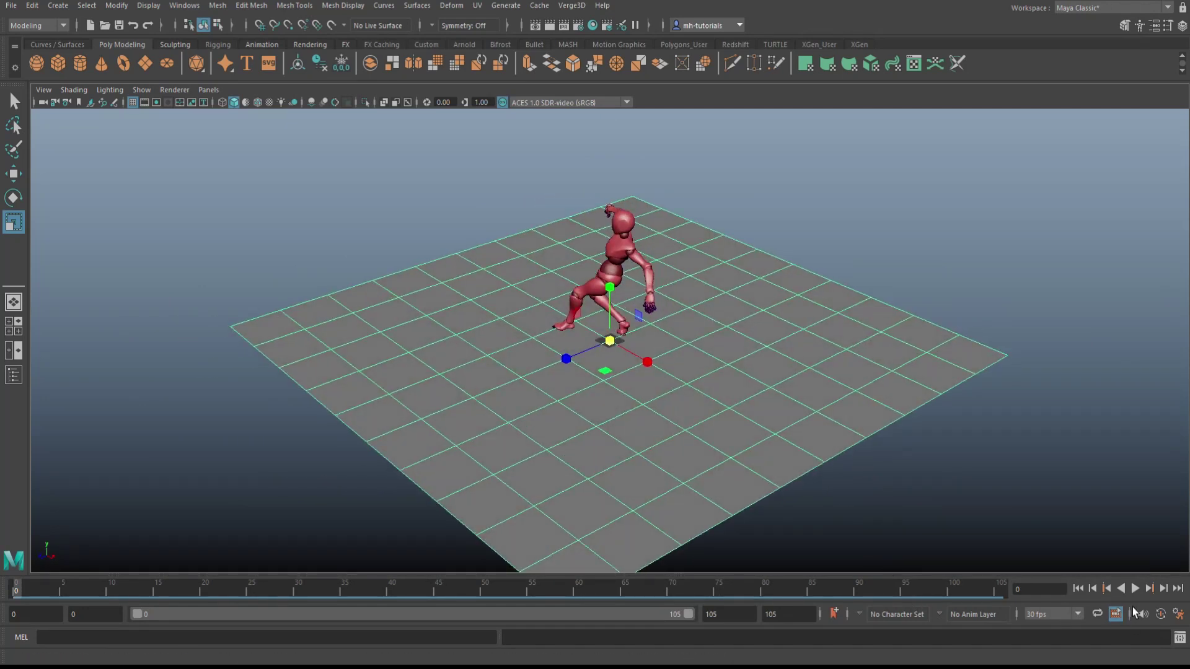
{"action": "left_click", "coordinate": [1136, 589]}
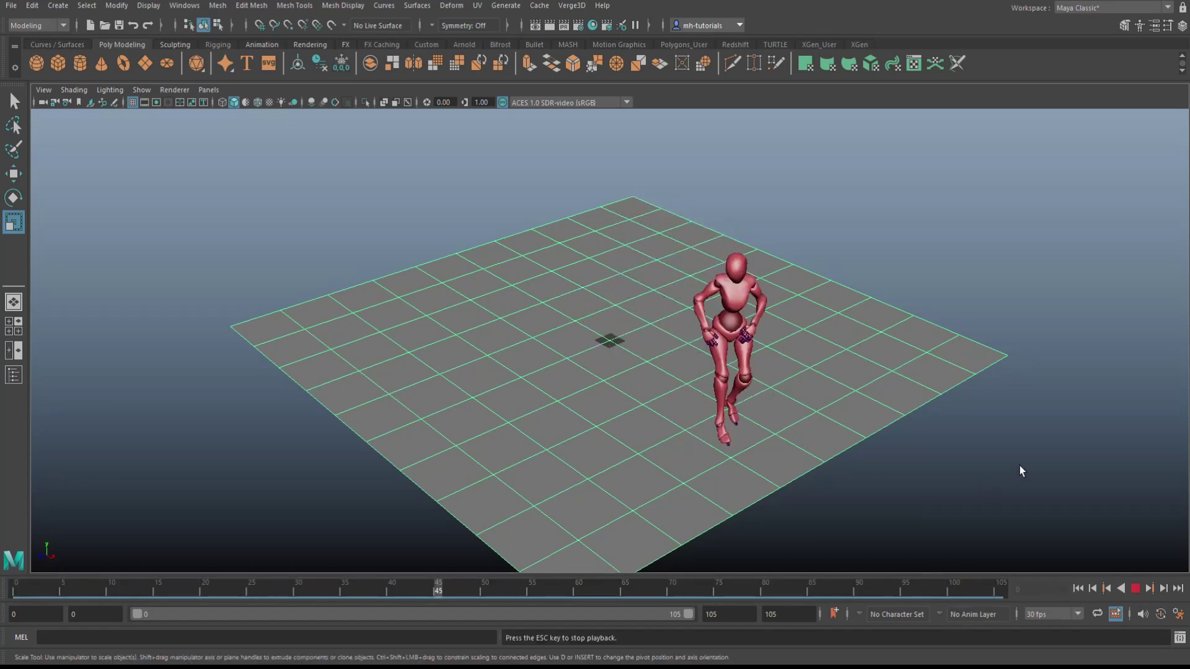
- Stop playback, select the character rig, and orbit in to a closer view of it
{"action": "left_click", "coordinate": [1135, 589]}
{"action": "left_click_drag", "start_coordinate": [608, 194], "coordinate": [717, 251]}
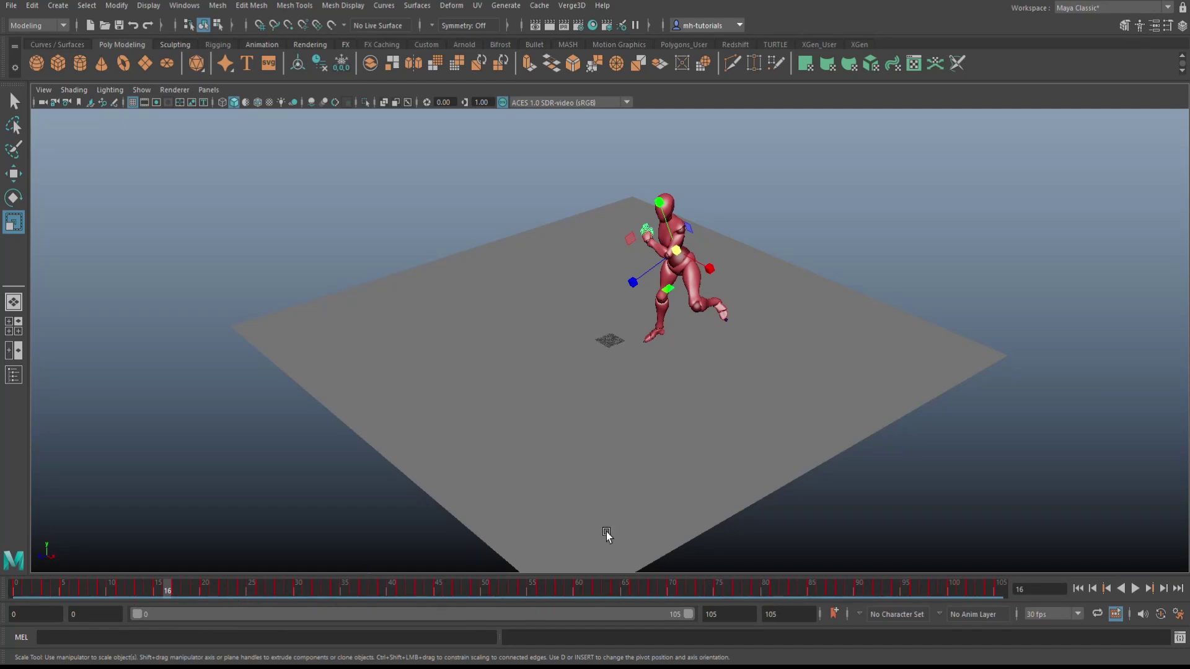
{"action": "left_click_drag", "start_coordinate": [978, 472], "coordinate": [972, 489], "text": "alt"}
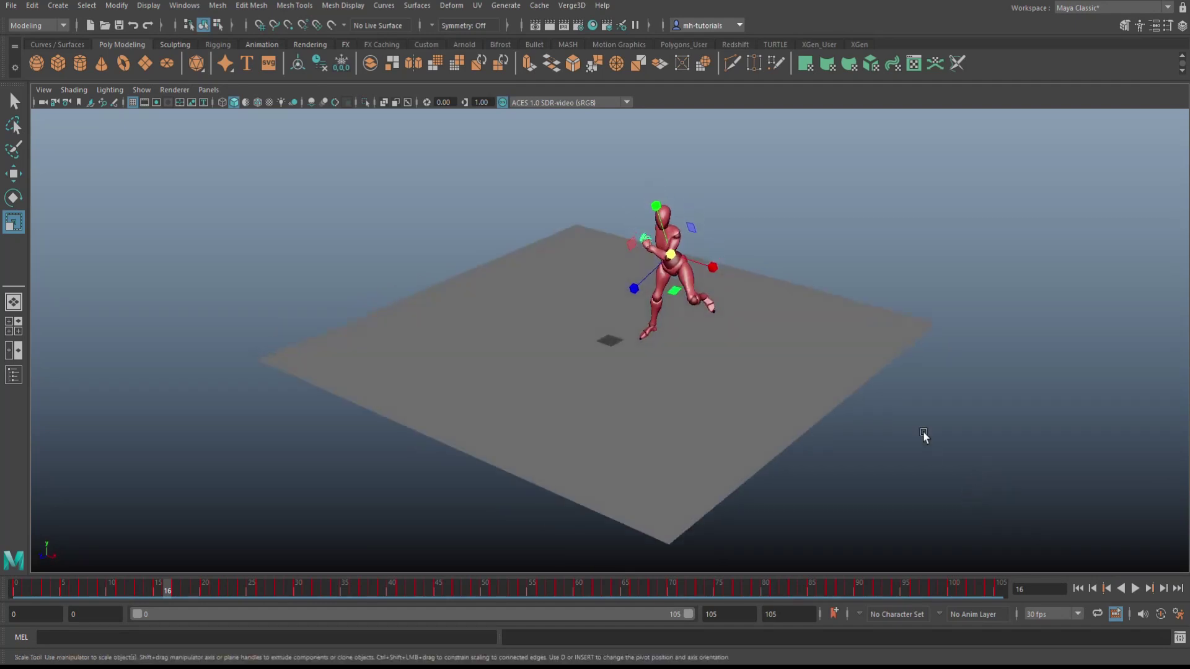
{"action": "right_click_drag", "start_coordinate": [924, 434], "coordinate": [177, 604], "text": "alt"}
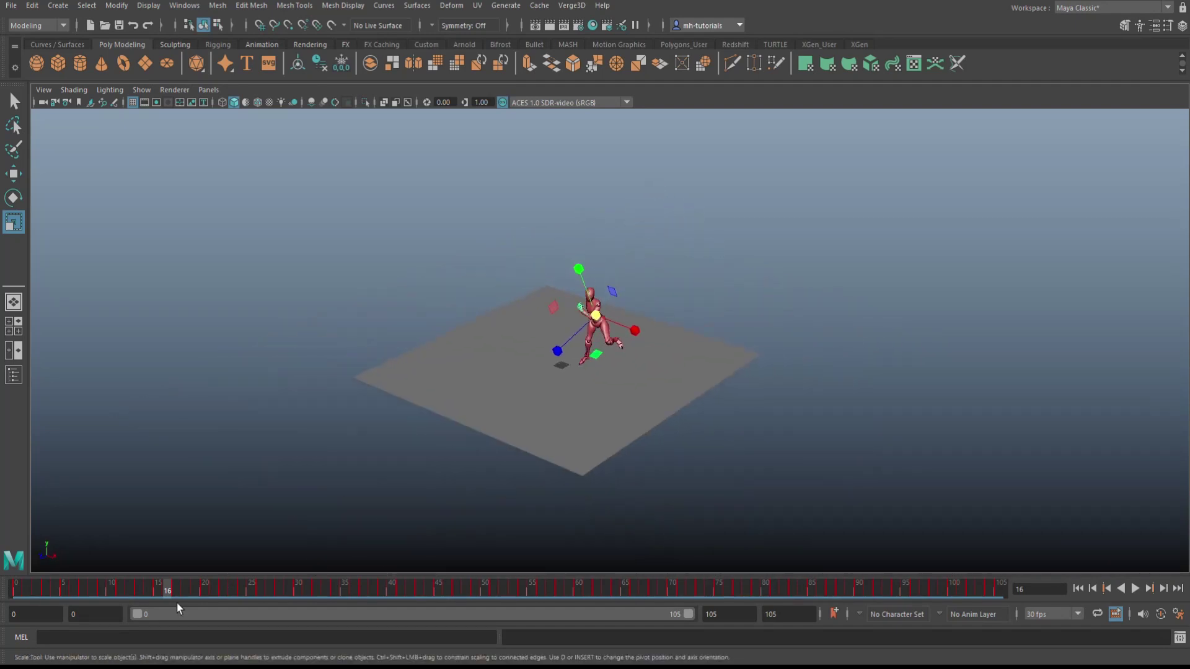
- Frame the character with F, replay the animation, and scrub the timeline to frame 52
{"action": "left_click", "coordinate": [18, 588]}
{"action": "key", "text": "alt+v"}
{"action": "key", "text": "alt+v"}
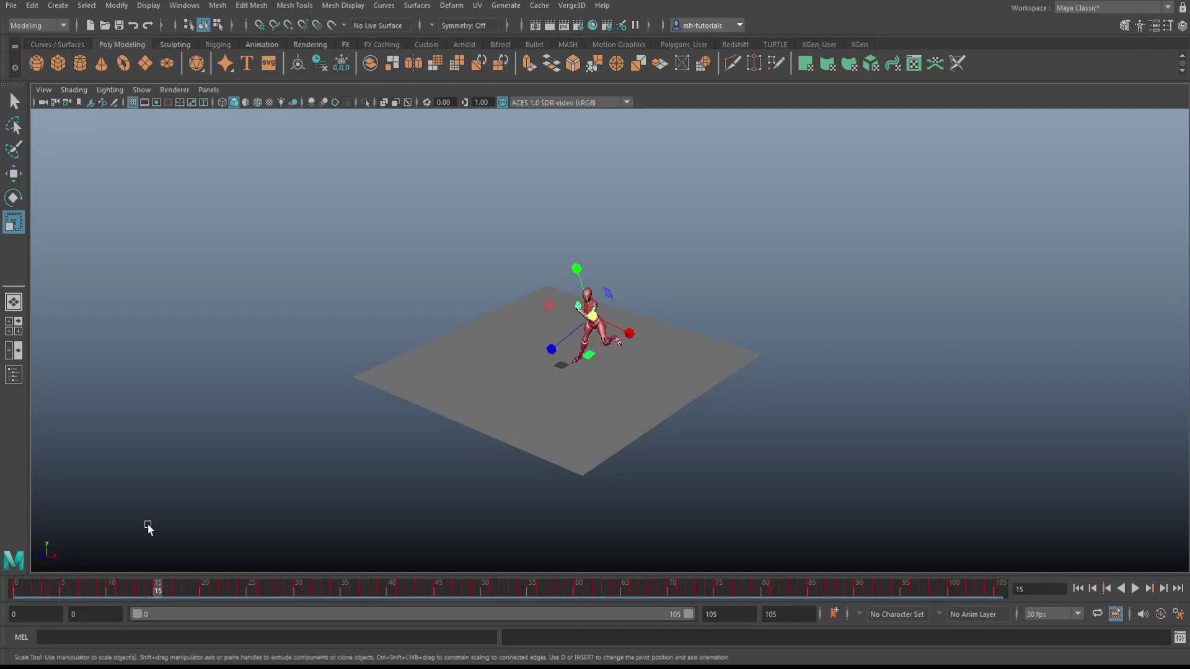
{"action": "key", "text": "f"}
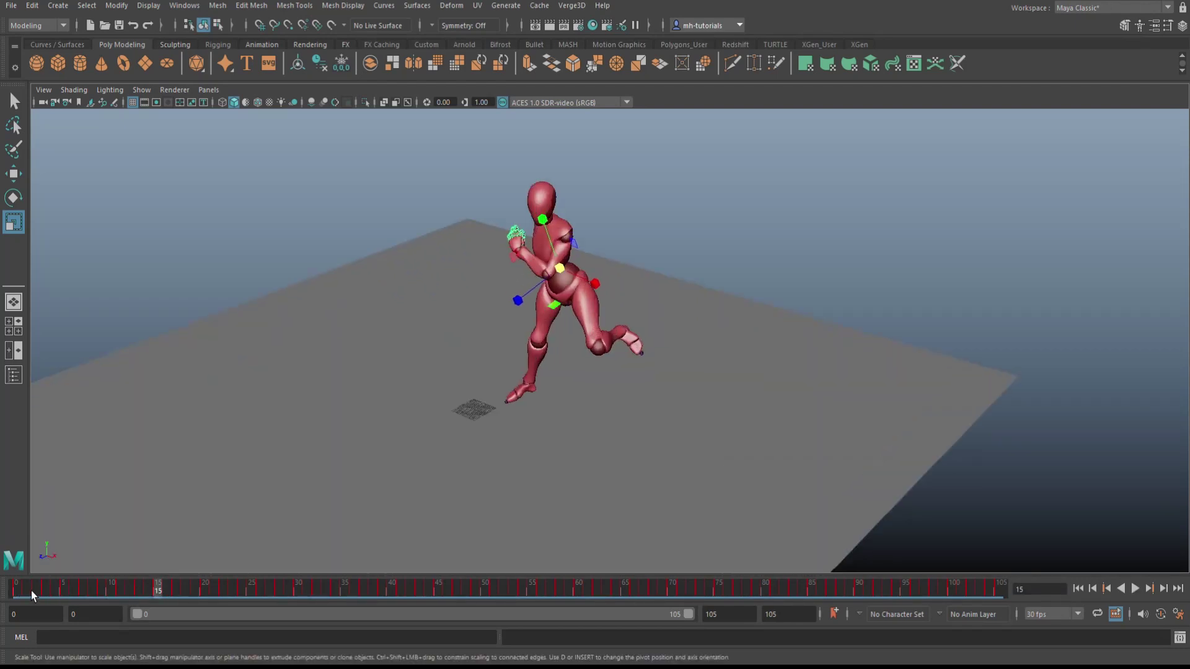
{"action": "left_click", "coordinate": [37, 588]}
{"action": "key", "text": "alt+v"}
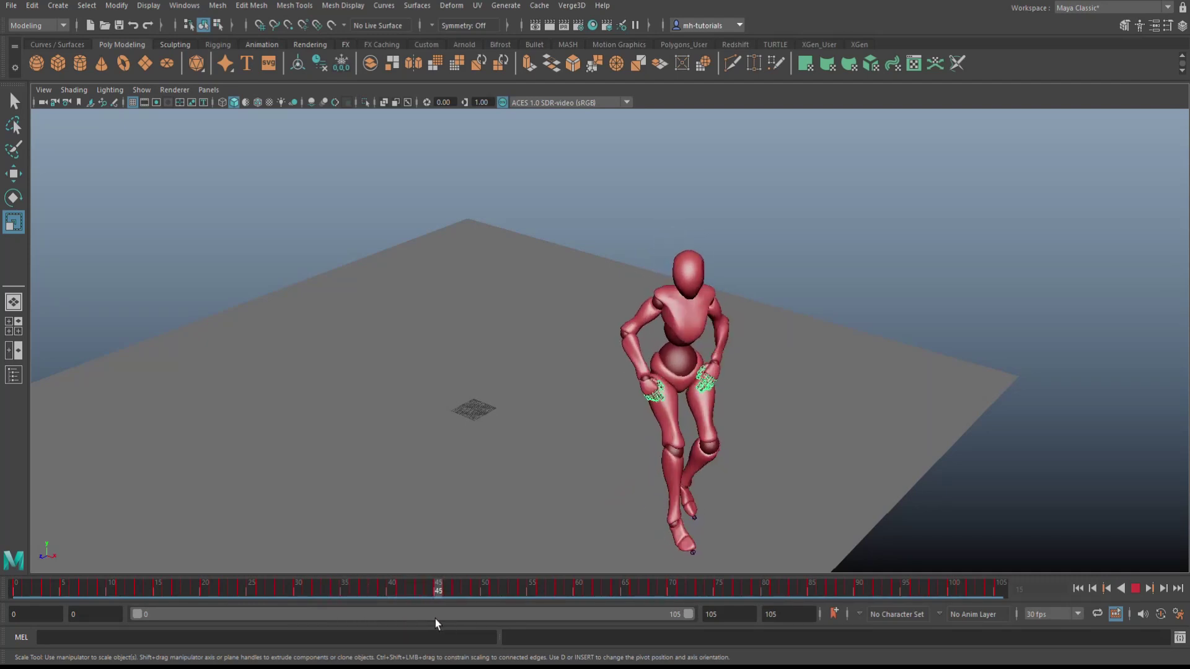
{"action": "mouse_move", "coordinate": [490, 624]}
{"action": "left_mouse_down"}
{"action": "mouse_move", "coordinate": [424, 624]}
{"action": "mouse_move", "coordinate": [716, 621]}
{"action": "left_mouse_up"}
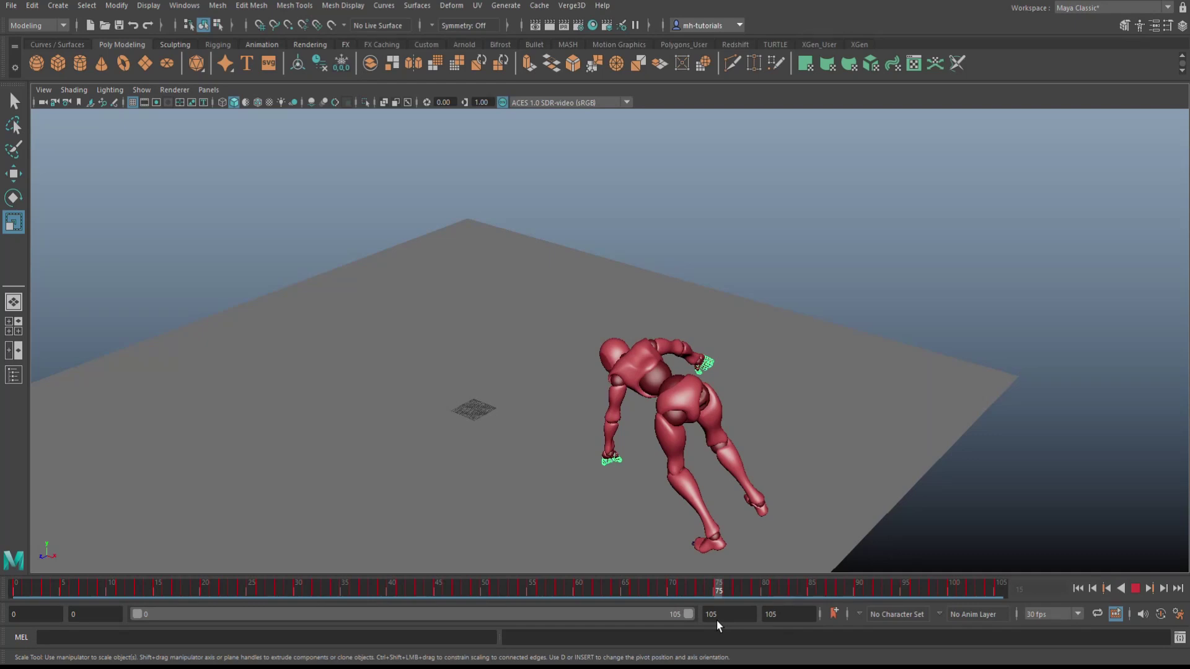
{"action": "left_click_drag", "start_coordinate": [716, 621], "coordinate": [503, 613]}
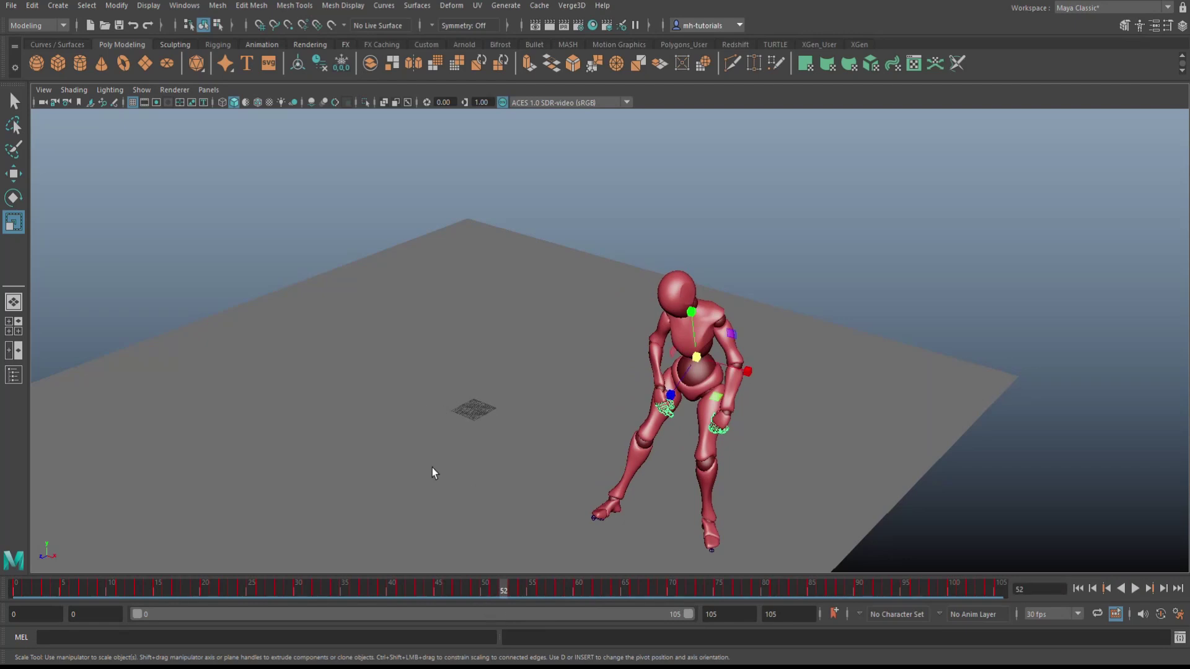
- Create a green timeline bookmark named 'Turn' spanning frames 45 to 75
{"action": "left_click", "coordinate": [834, 615]}
{"action": "left_click_drag", "start_coordinate": [606, 225], "coordinate": [374, 240]}
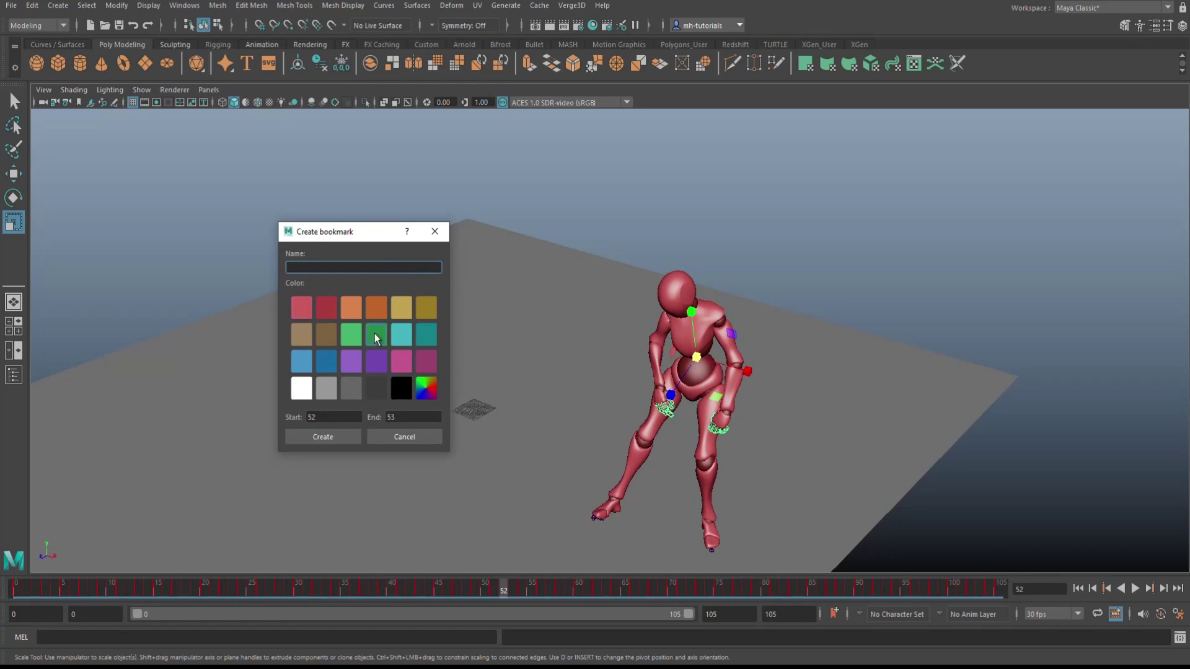
{"action": "type", "text": "Turn"}
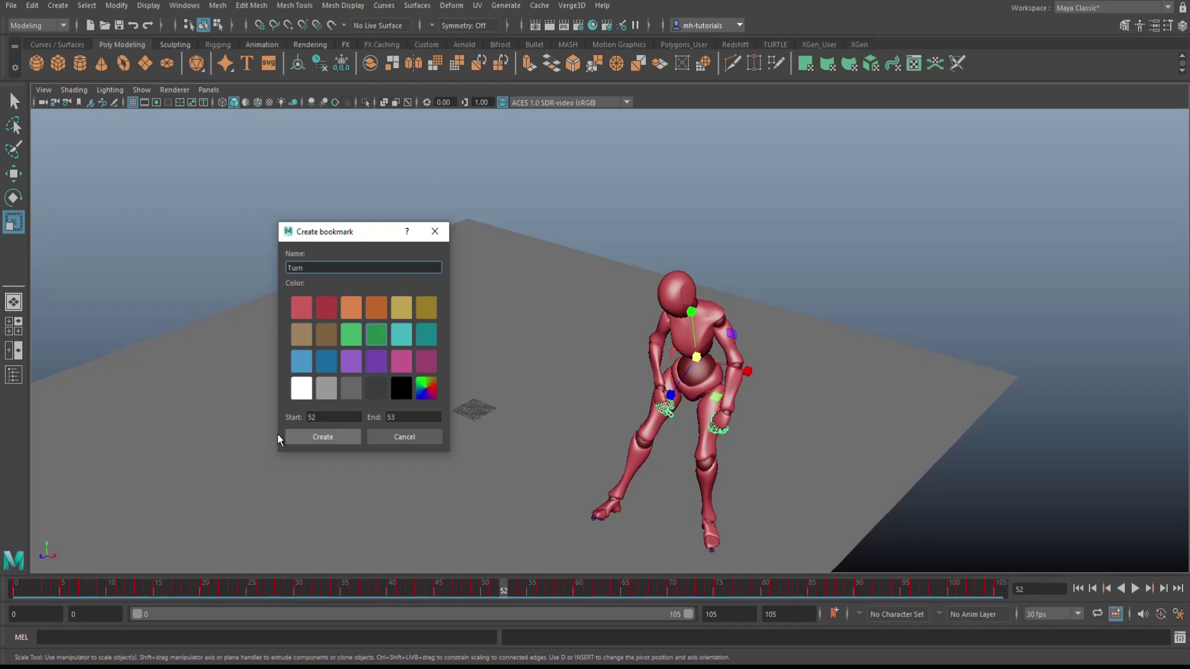
{"action": "double_click", "coordinate": [319, 424]}
{"action": "type", "text": "45"}
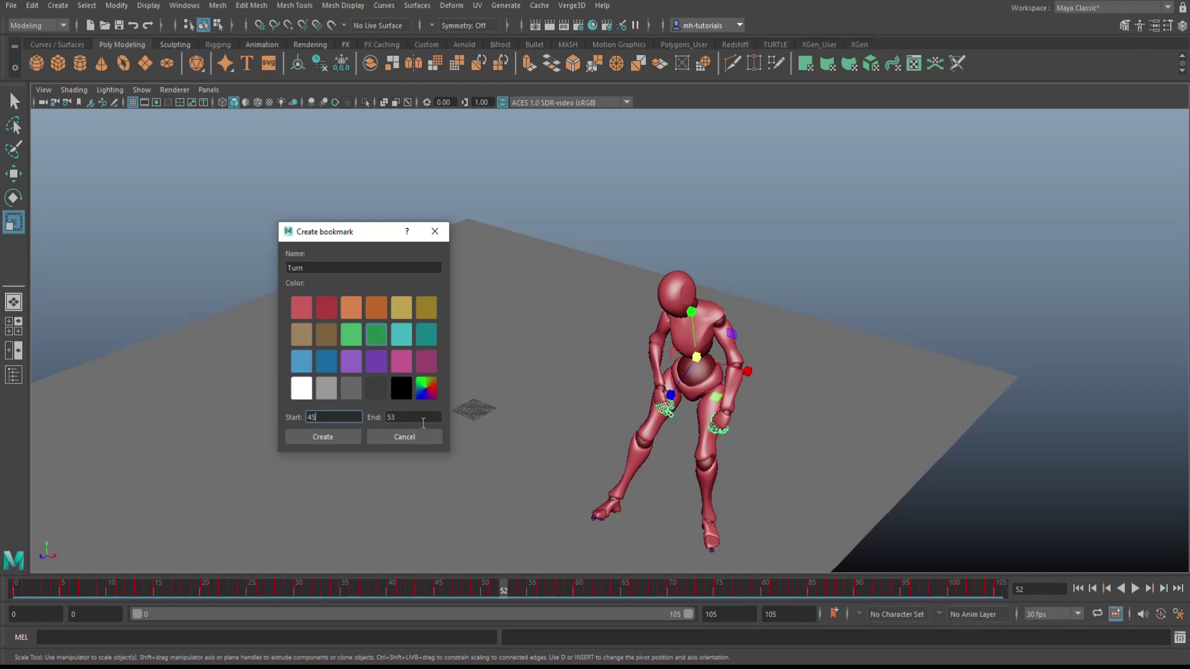
{"action": "left_click_drag", "start_coordinate": [424, 416], "coordinate": [374, 420]}
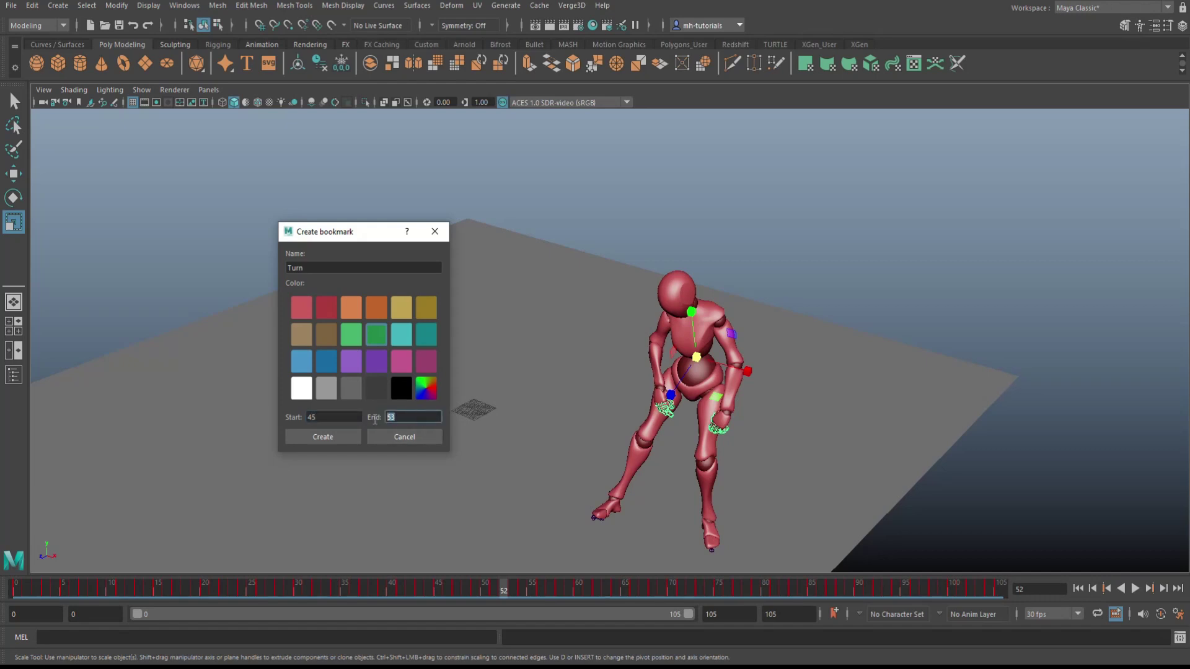
{"action": "left_click", "coordinate": [323, 437]}
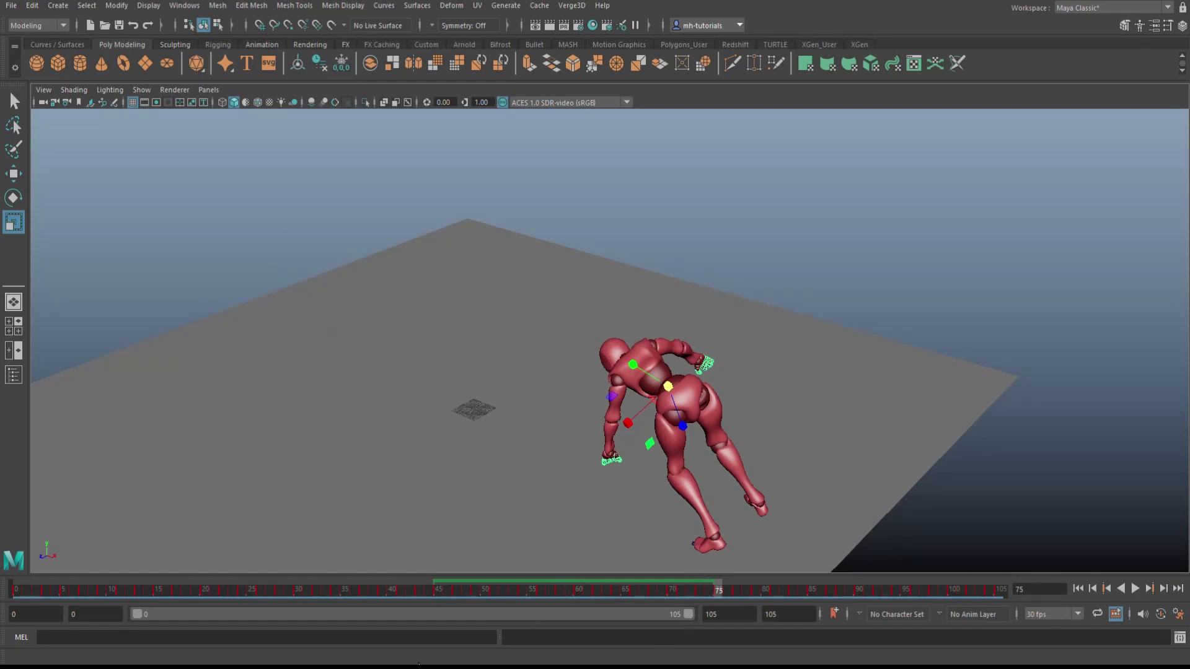
- Play the animation through the Turn bookmark, stop it, and rewind to the first frame
{"action": "left_click", "coordinate": [1135, 589]}
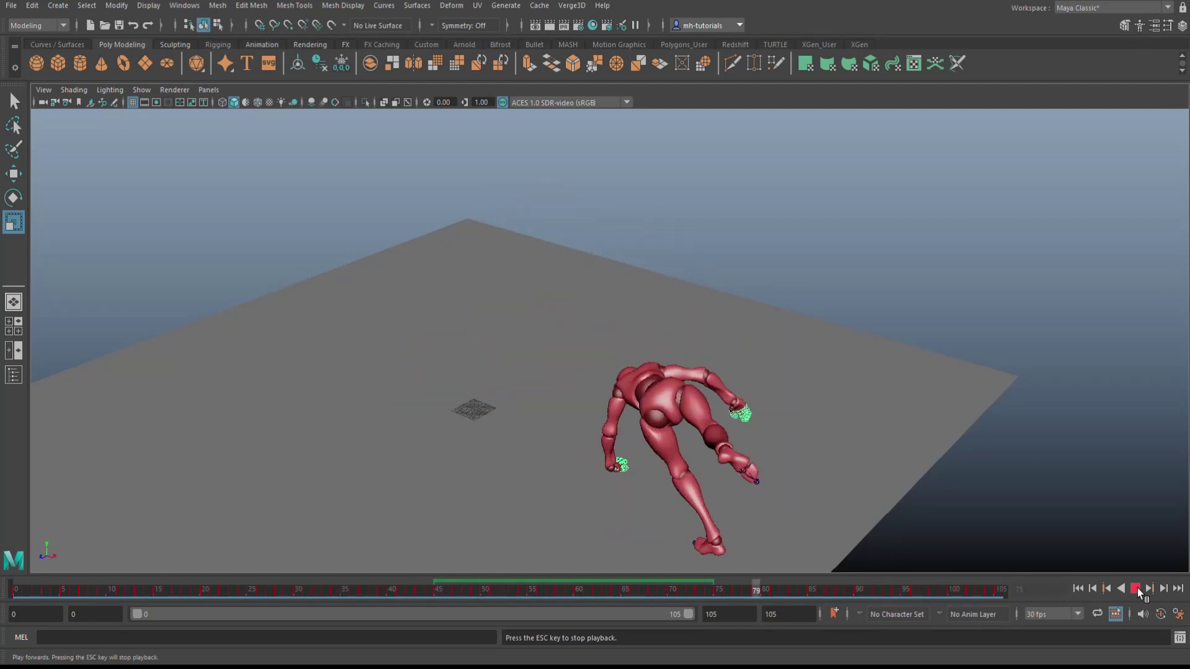
{"action": "left_click", "coordinate": [1135, 588]}
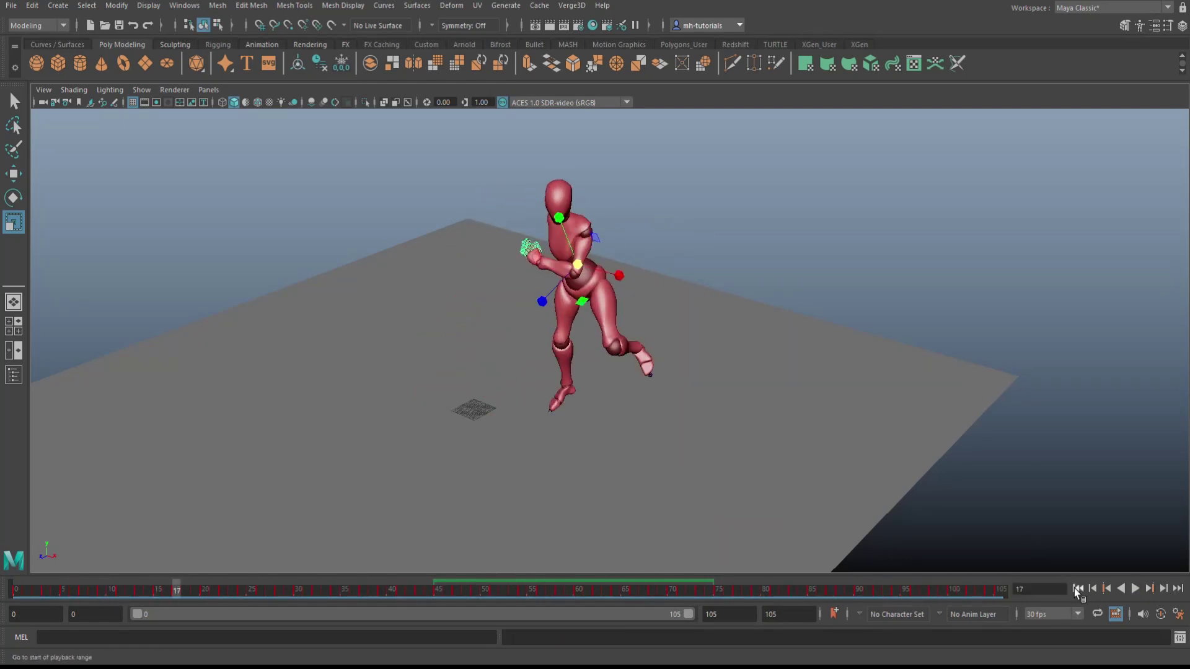
{"action": "left_click", "coordinate": [1077, 589]}
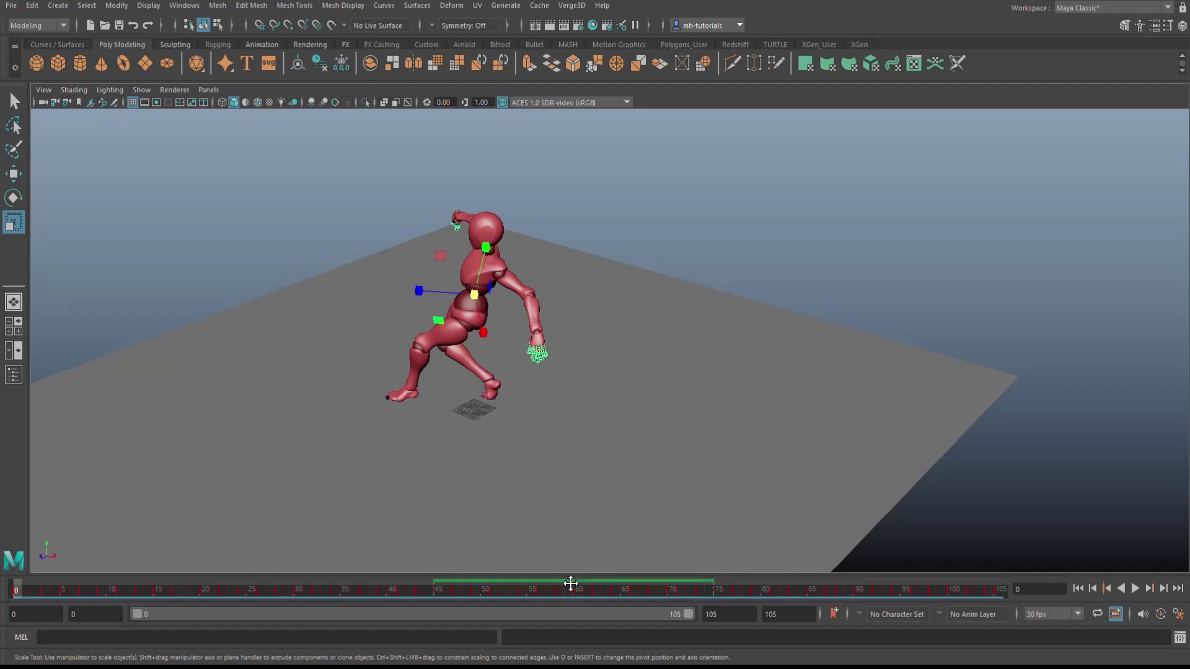
- Slide the Turn bookmark to later frames, replay the animation, and rewind to frame 0
{"action": "left_click_drag", "start_coordinate": [571, 583], "coordinate": [624, 585]}
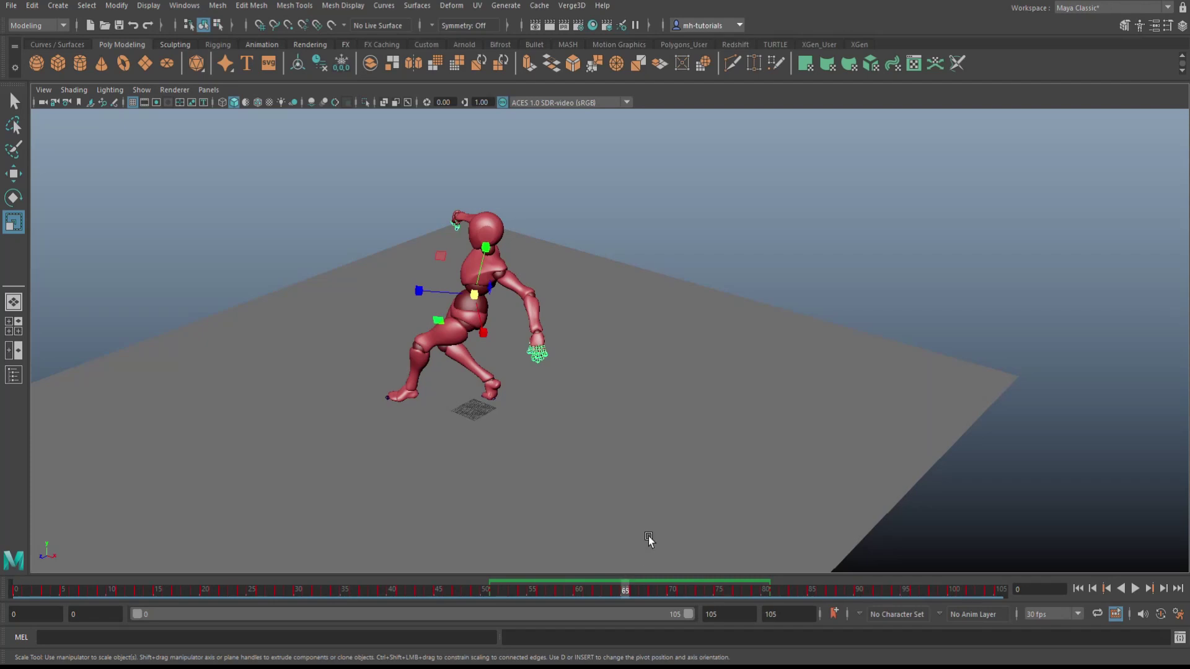
{"action": "left_click", "coordinate": [1135, 589]}
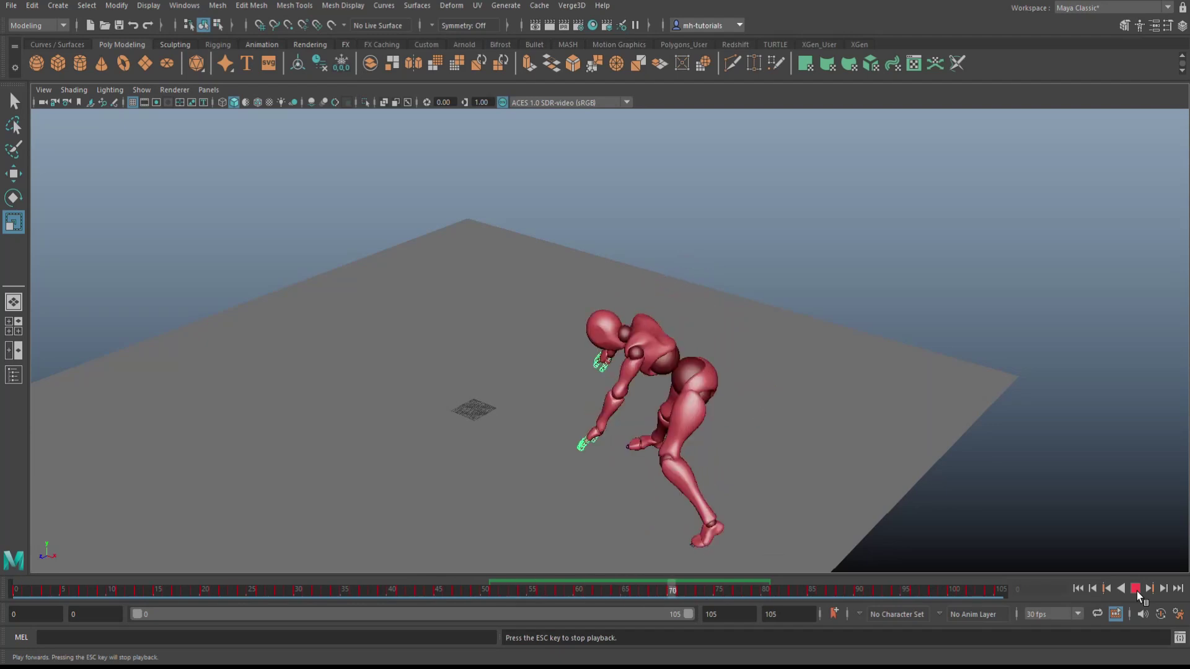
{"action": "left_click", "coordinate": [1137, 591]}
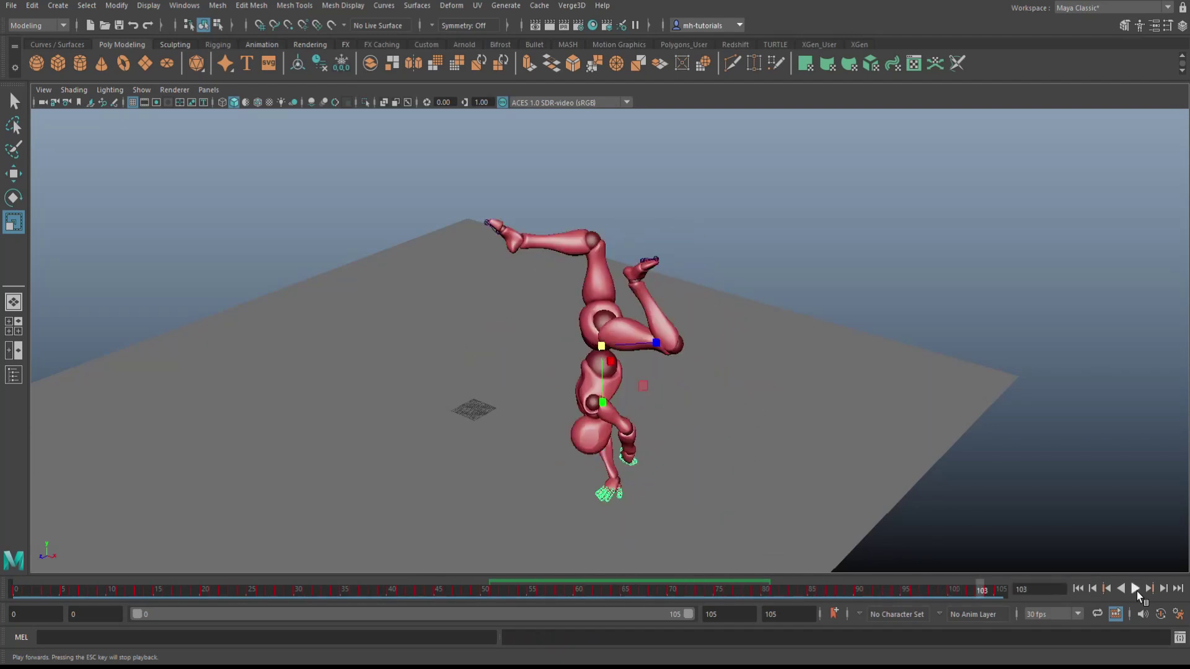
{"action": "left_click", "coordinate": [1079, 590]}
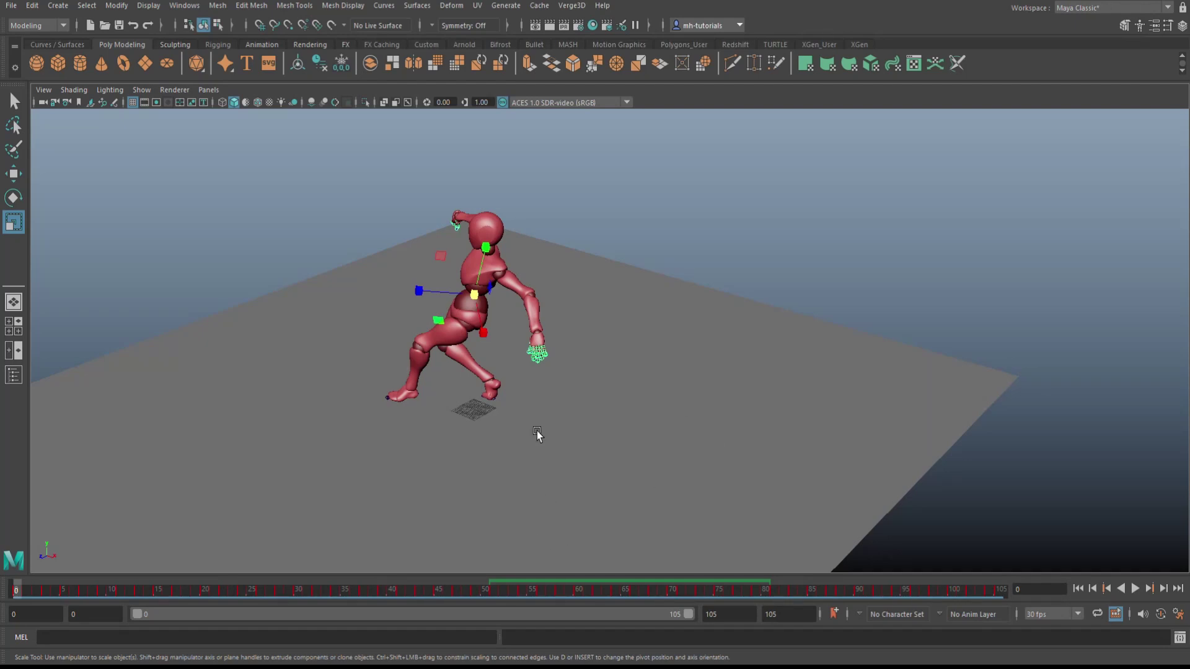
{"action": "scroll", "coordinate": [515, 395], "scroll_direction": "up", "scroll_amount": 1}
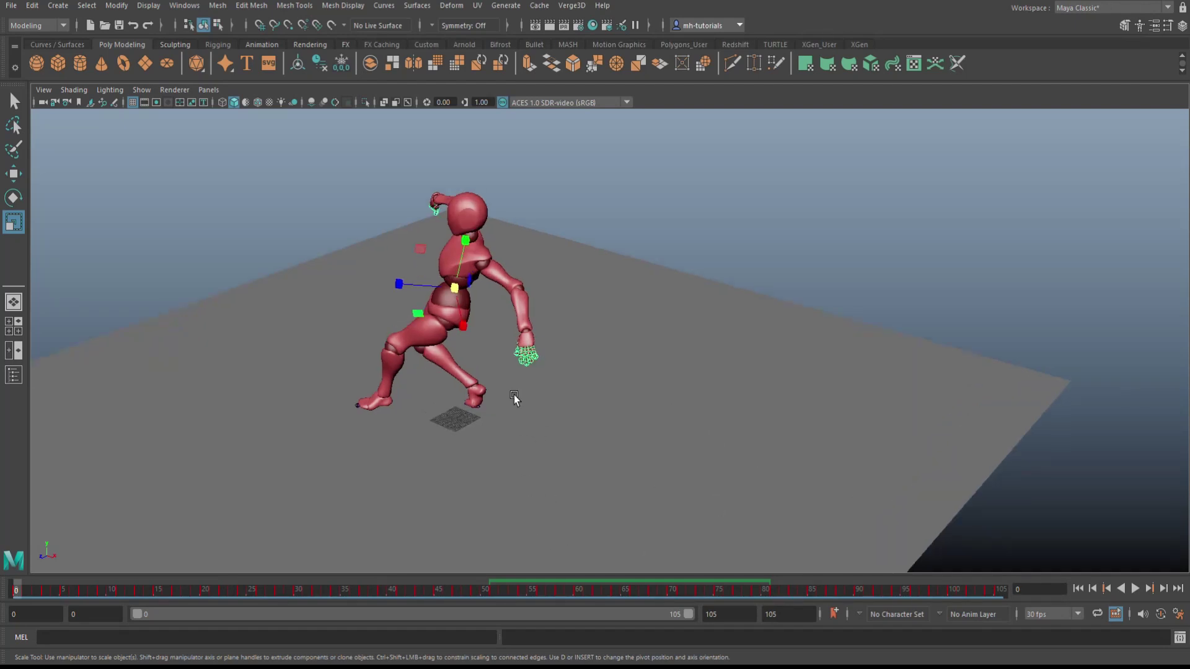
{"action": "scroll", "coordinate": [616, 501], "scroll_direction": "down", "scroll_amount": 2}
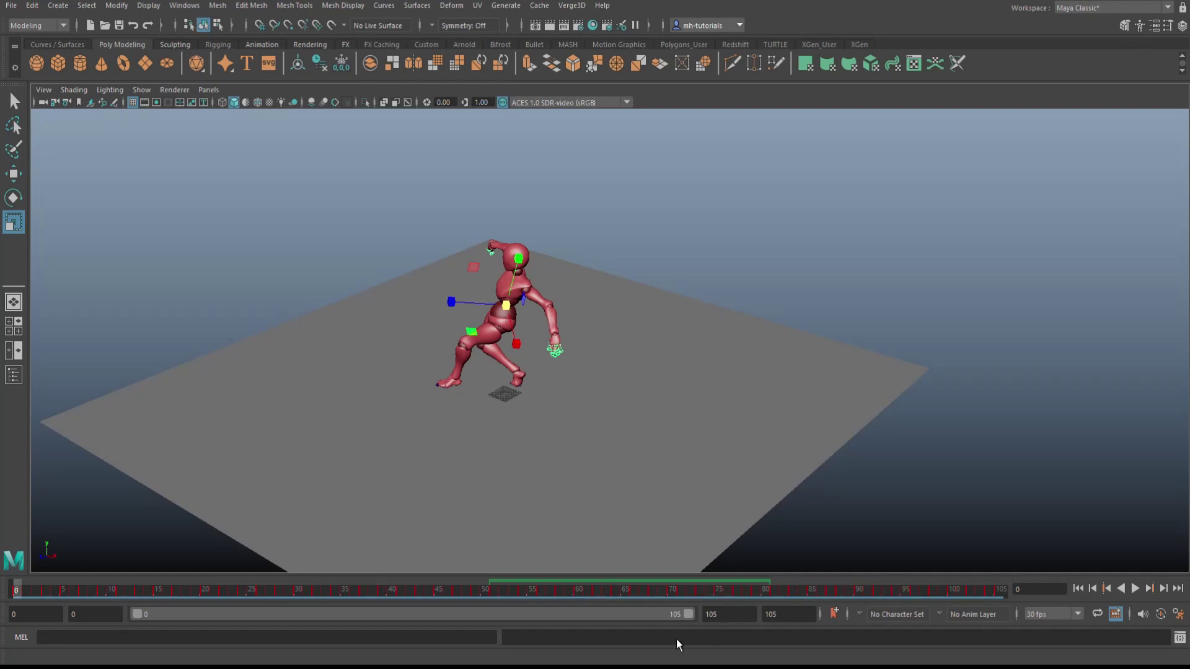
- Select the keys inside the Turn bookmark and shift them about ten frames later
{"action": "double_click", "coordinate": [618, 582]}
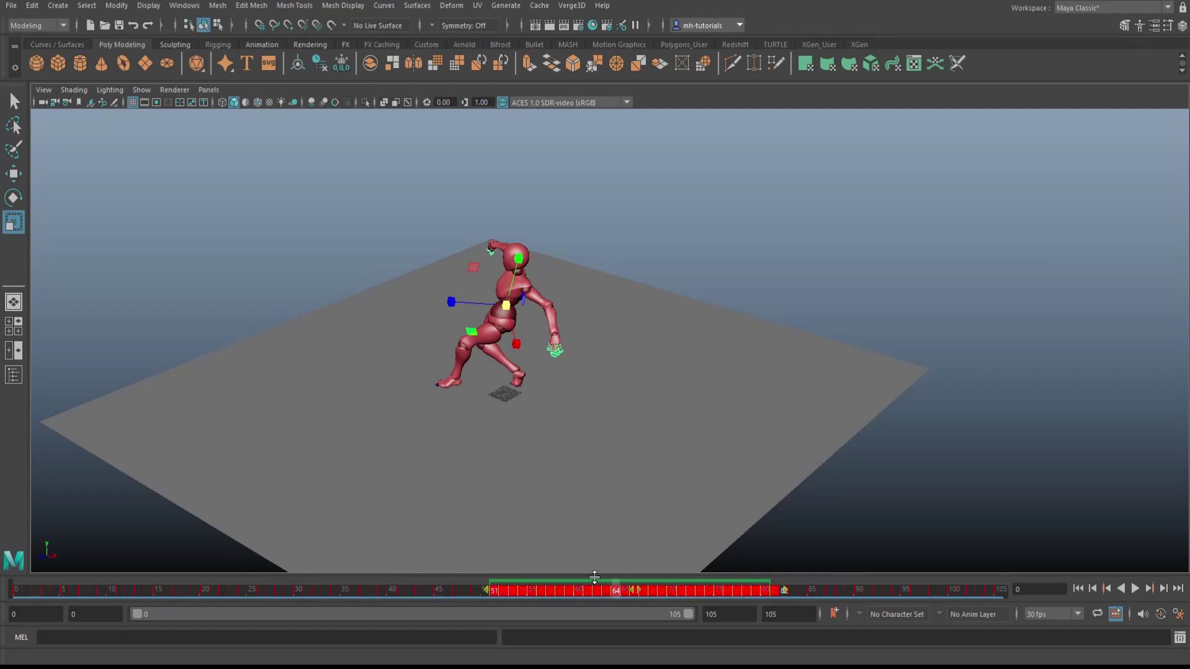
{"action": "left_click", "coordinate": [644, 587]}
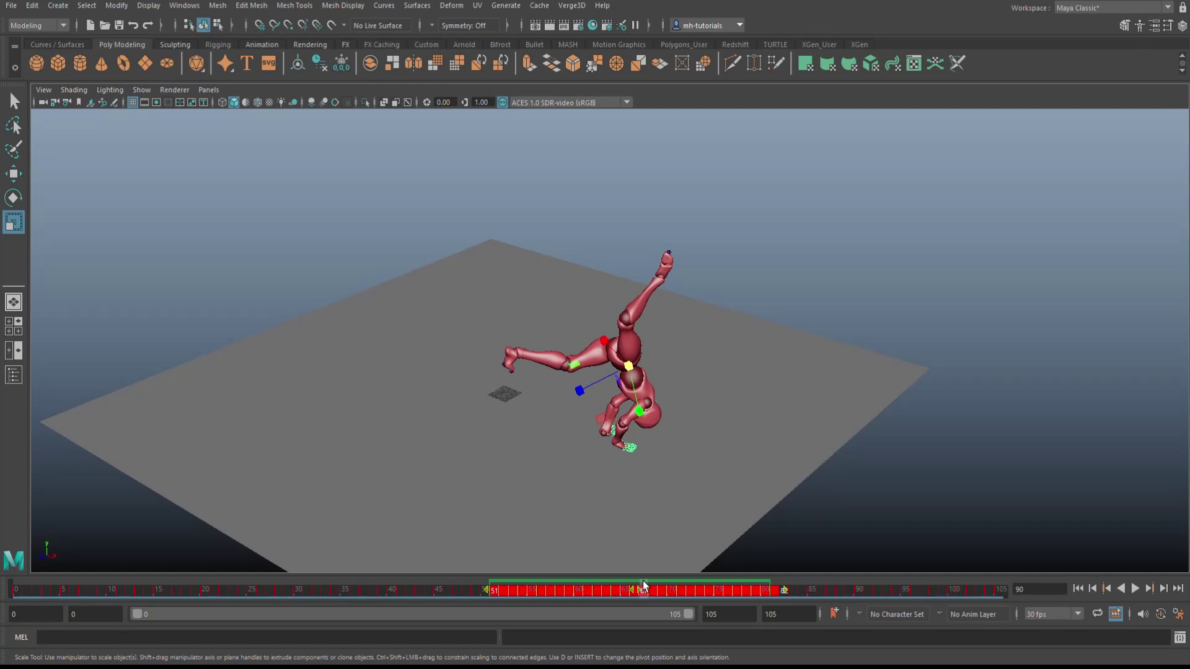
{"action": "left_click_drag", "start_coordinate": [643, 586], "coordinate": [753, 605]}
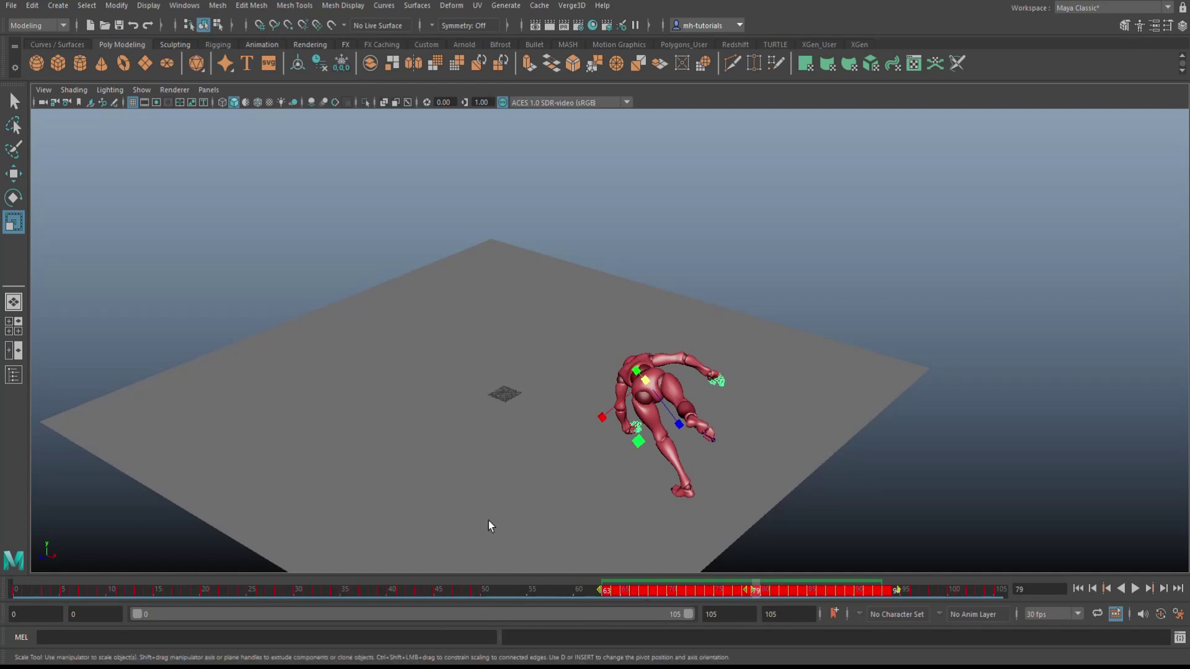
- Rewind to the first frame and play the retimed animation, stopping around frame 54
{"action": "left_click", "coordinate": [1079, 588]}
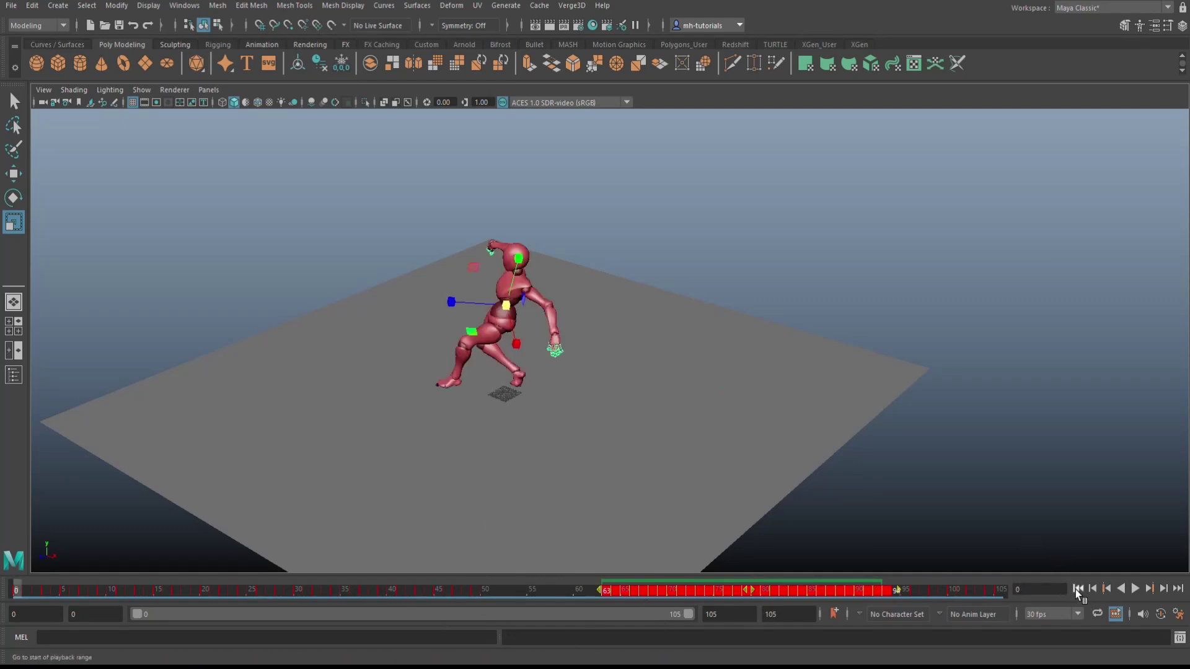
{"action": "left_click", "coordinate": [1135, 589]}
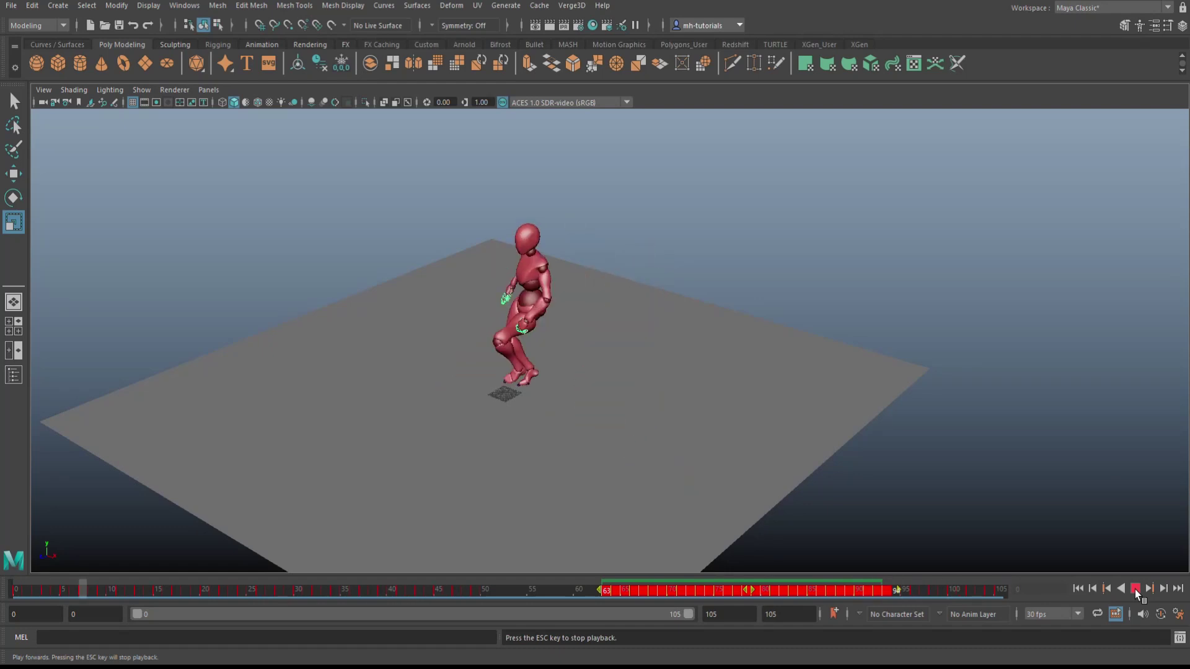
{"action": "left_click", "coordinate": [1135, 590]}
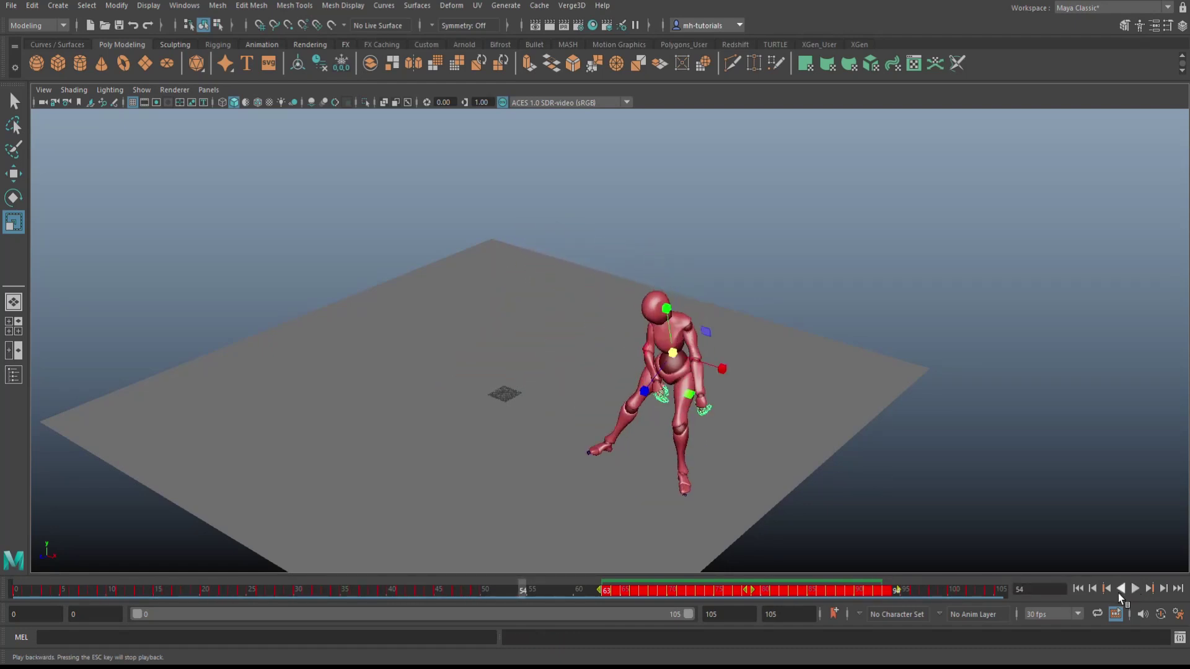